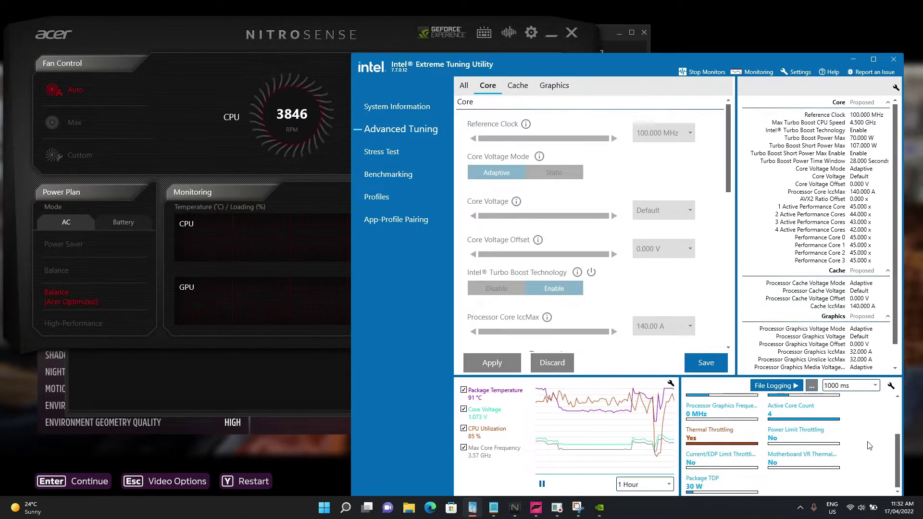
Step: Bring Acer NitroSense forward and switch its power plan to Power Saver
scroll(869, 446, up, 2)
scroll(869, 446, down, 2)
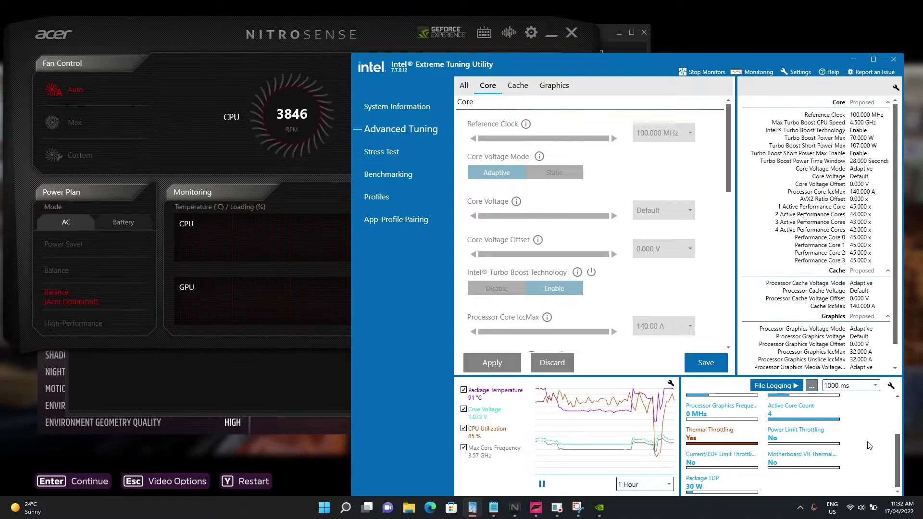
mouse_move(571, 404)
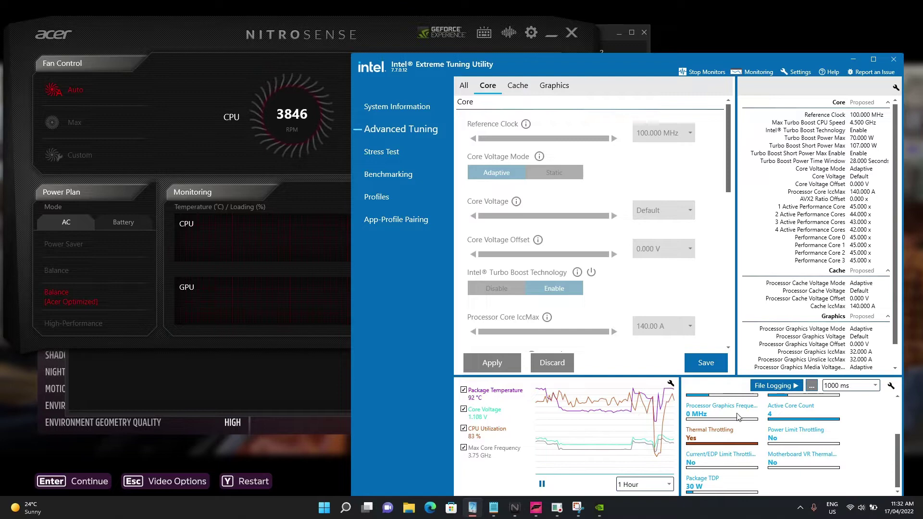
mouse_move(706, 494)
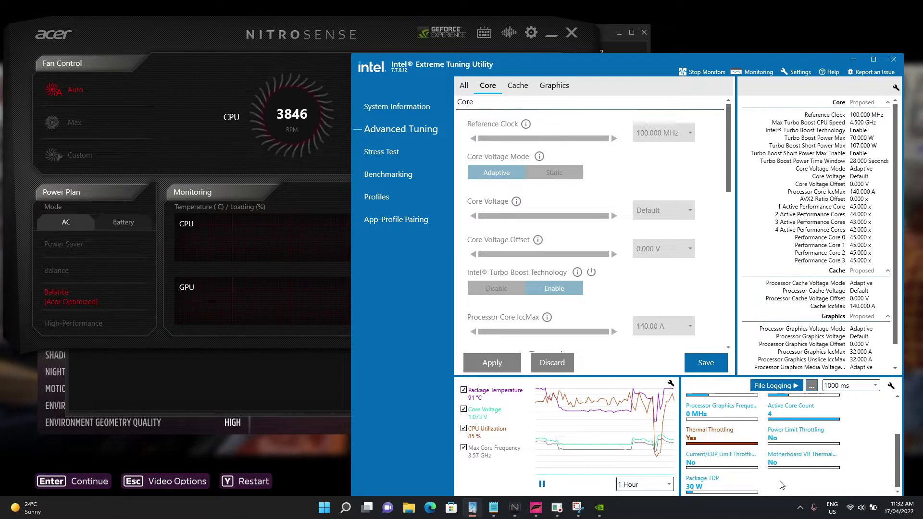
mouse_move(780, 472)
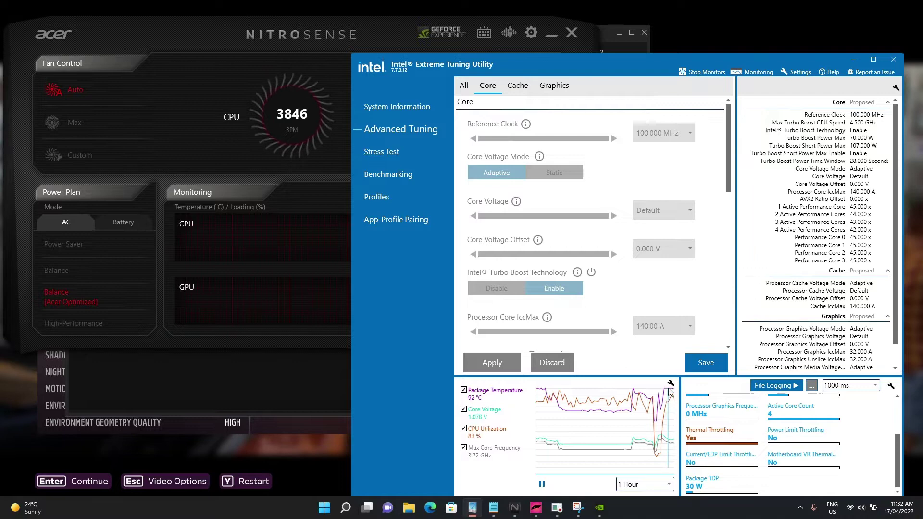
mouse_move(478, 395)
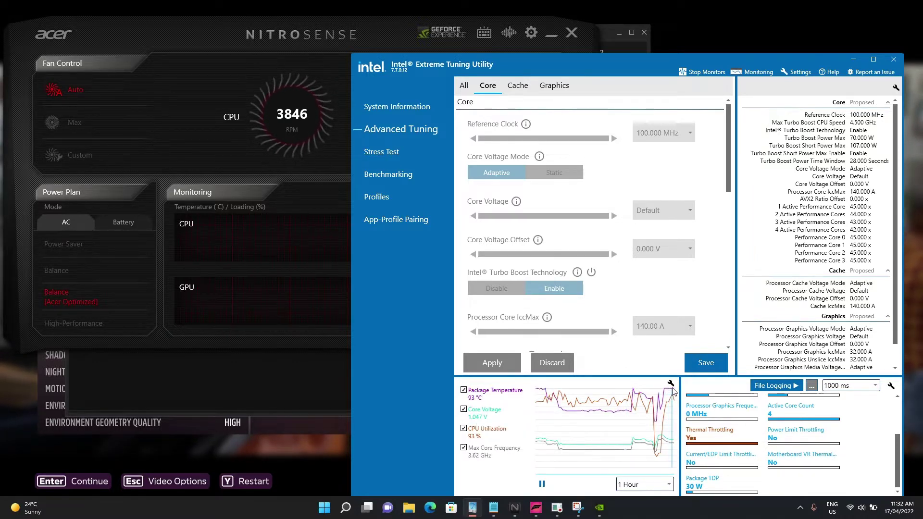
mouse_move(806, 446)
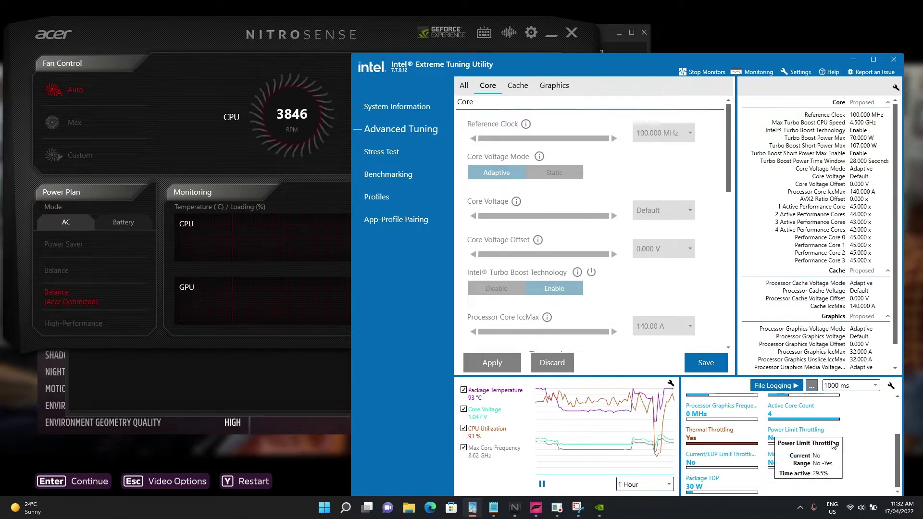
scroll(874, 444, up, 3)
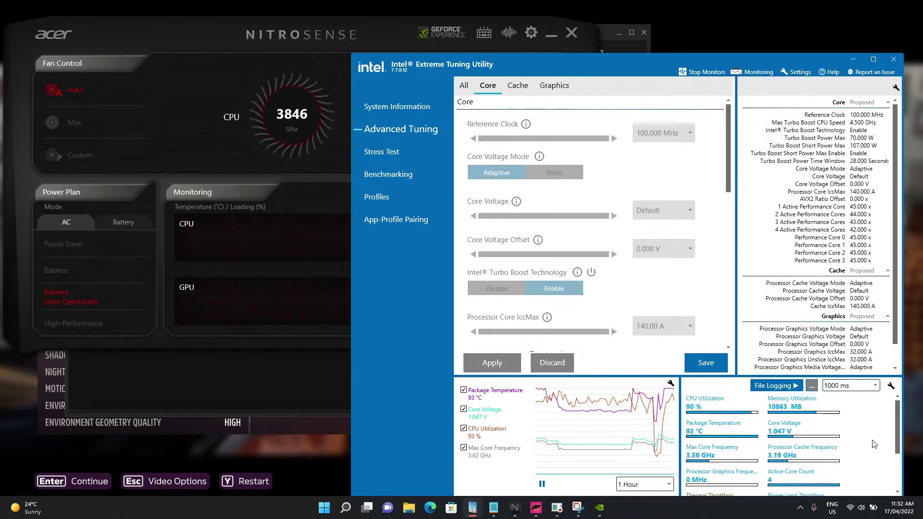
click(148, 195)
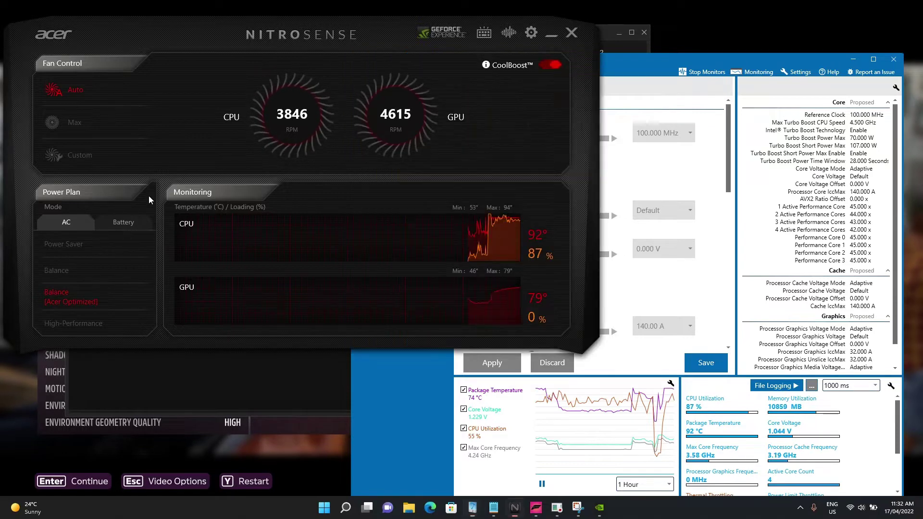
click(65, 243)
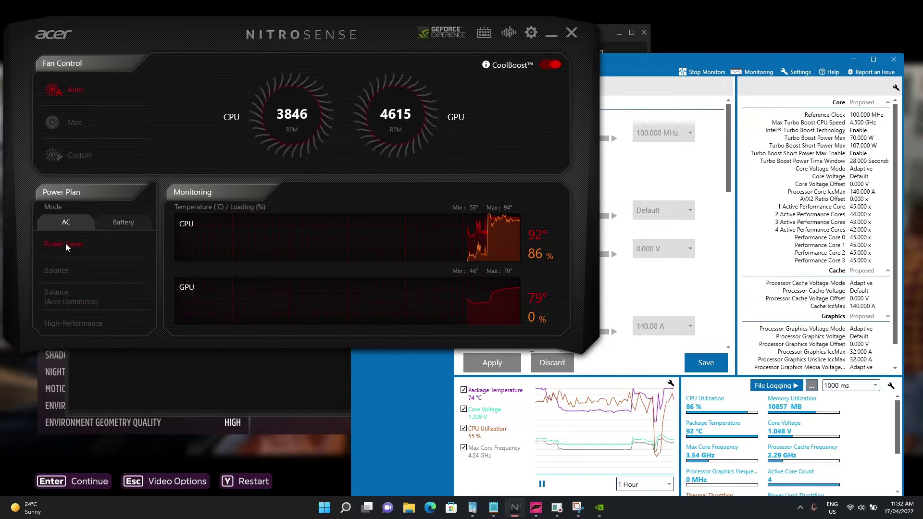
Step: Try the Balance and High-Performance plans, then go back through Balance to Power Saver
scroll(763, 456, down, 3)
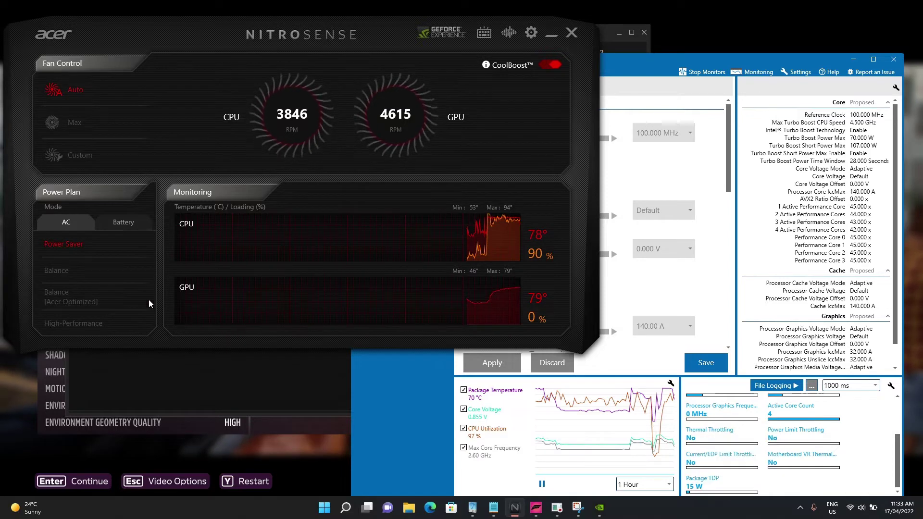
click(77, 298)
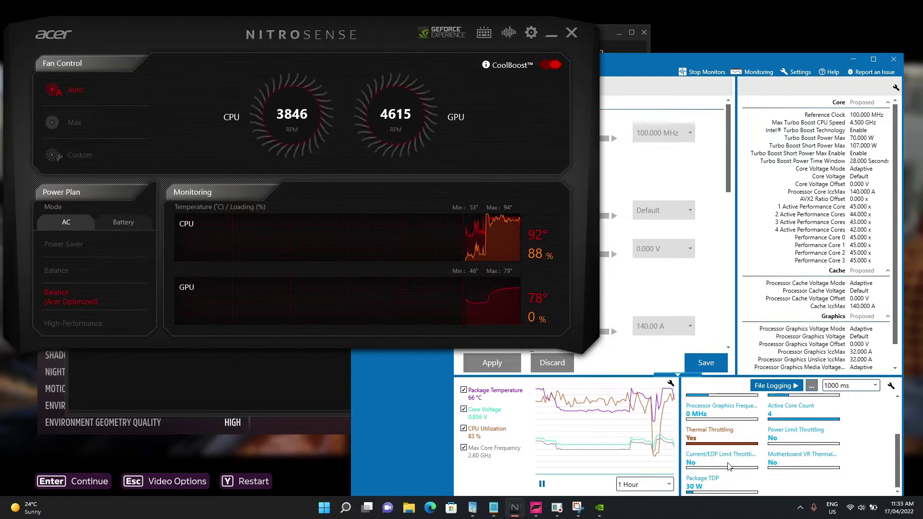
mouse_move(729, 466)
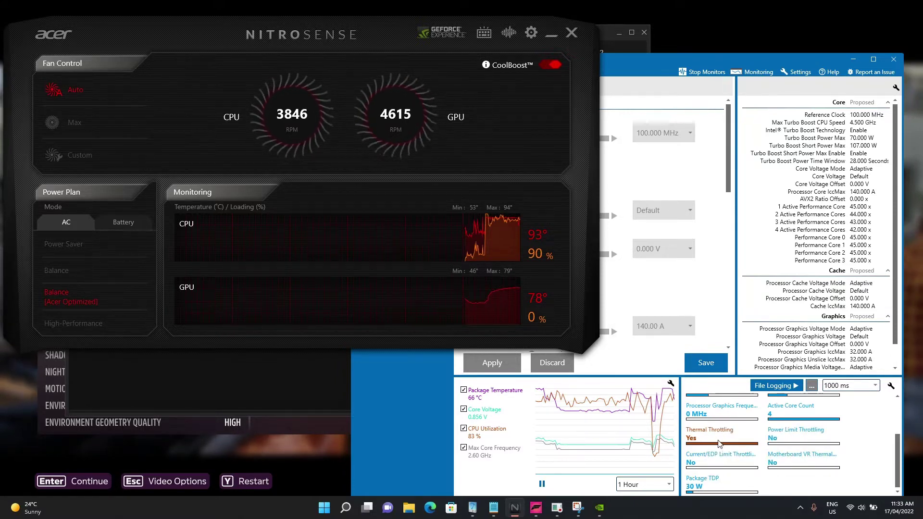
mouse_move(719, 443)
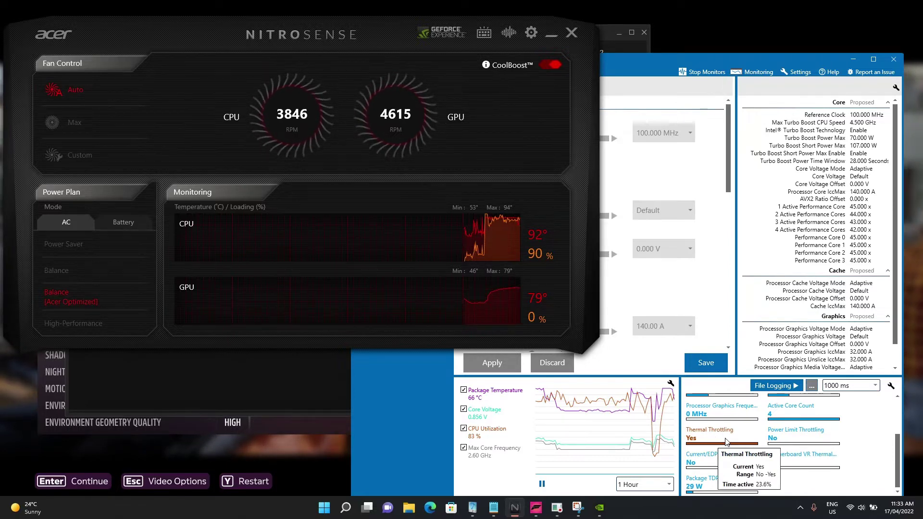
click(90, 325)
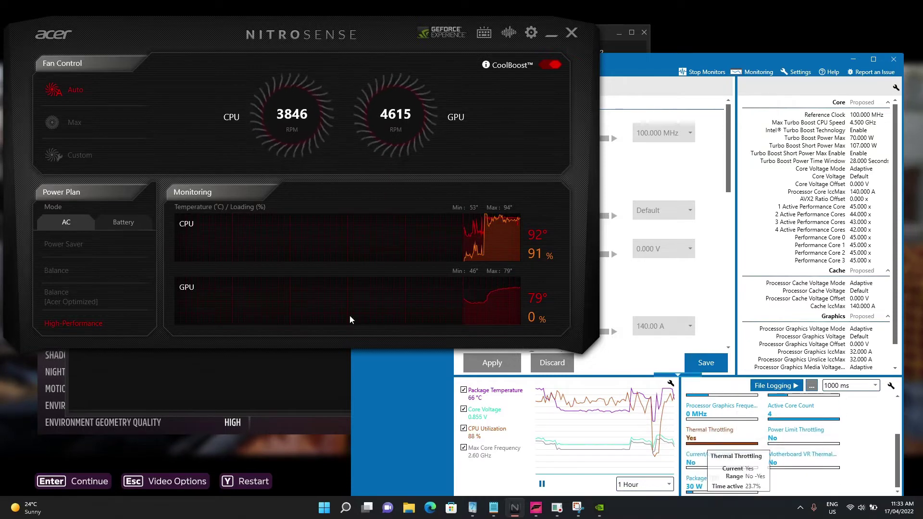
click(74, 299)
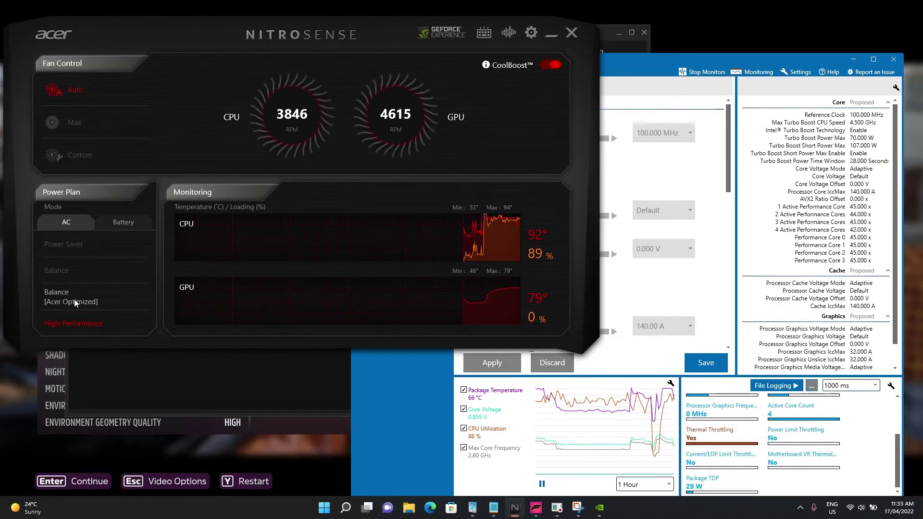
click(65, 245)
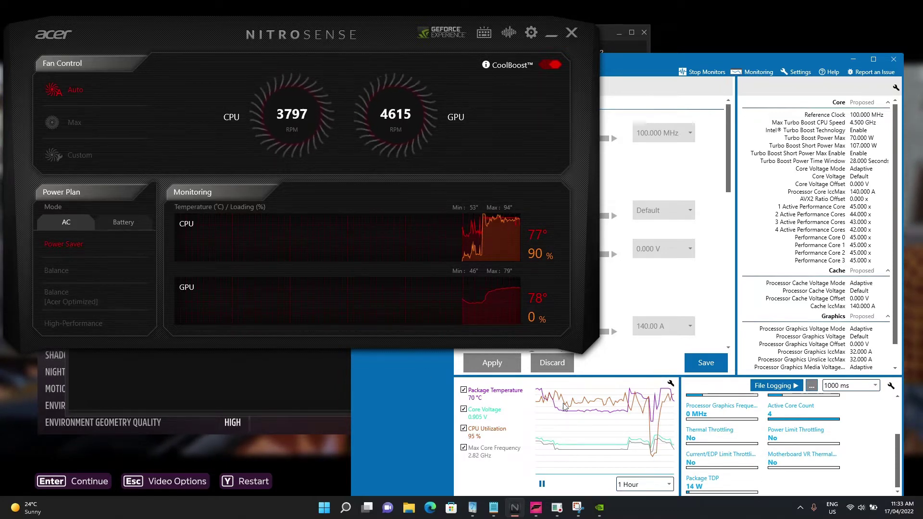
Step: Show the Notepad benchmark notes, put the cursor at the Max System Power line, and scroll through them
click(494, 507)
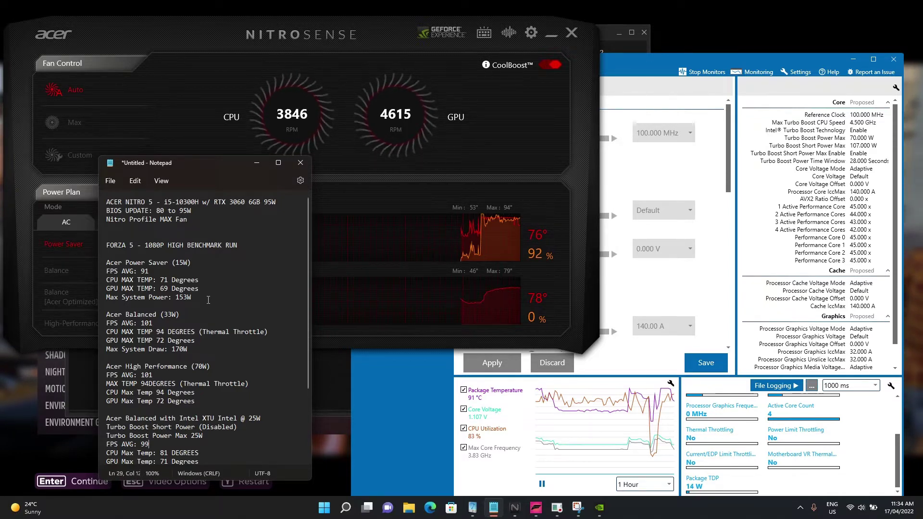
click(207, 298)
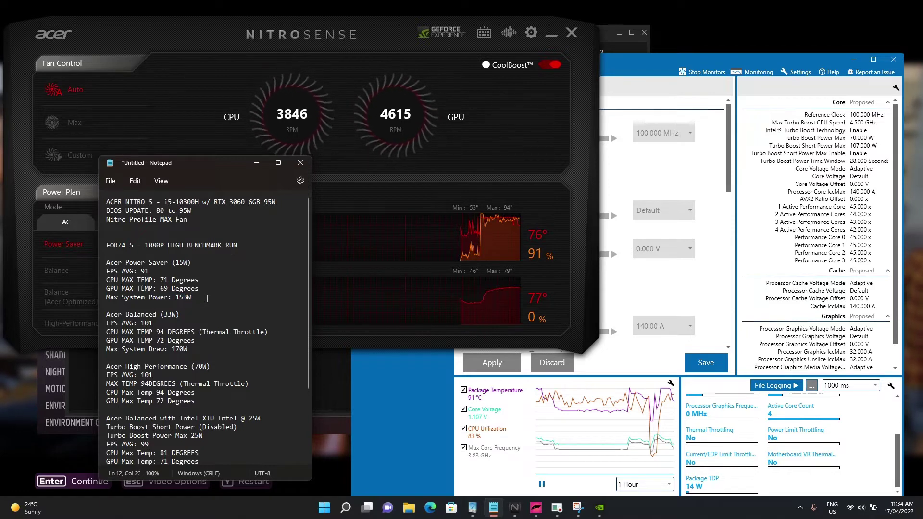
scroll(268, 275, down, 3)
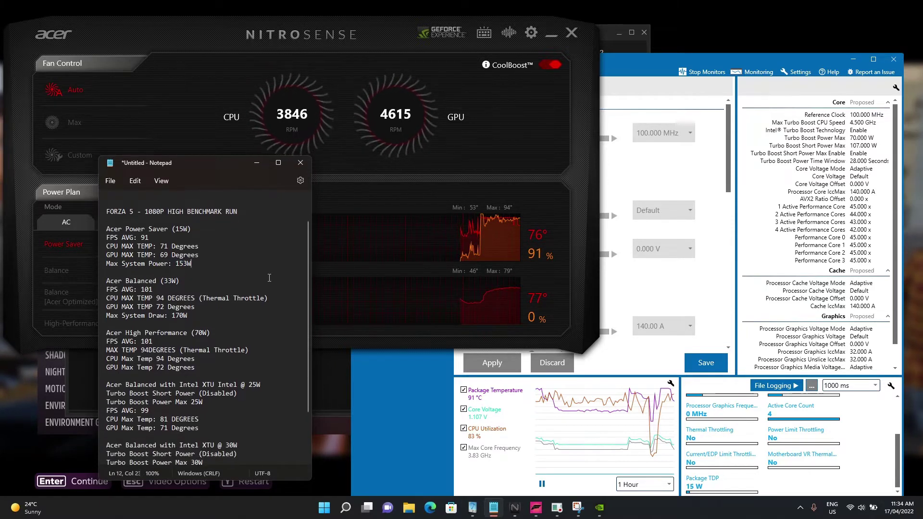
scroll(268, 275, up, 1)
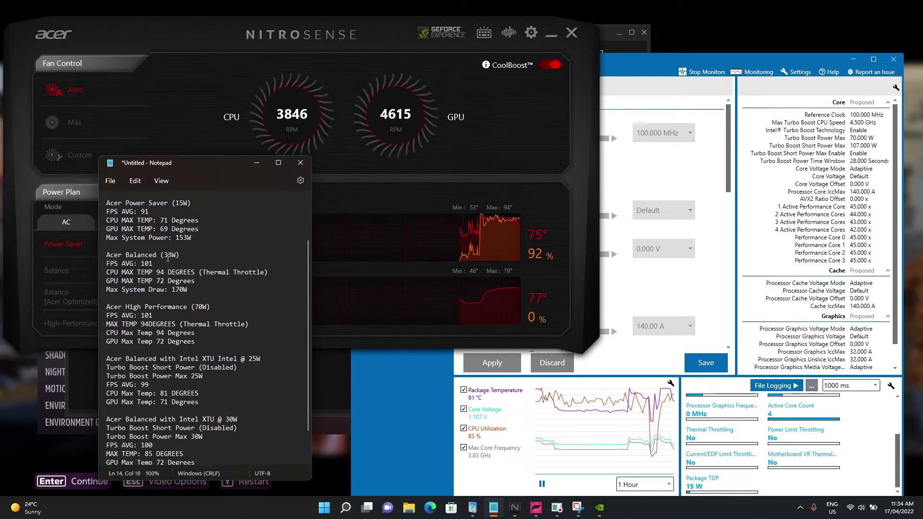
Step: Insert '0-3' into '(33W)' so the Acer Balanced heading reads '(30-33W)'
click(167, 257)
text(0-3)
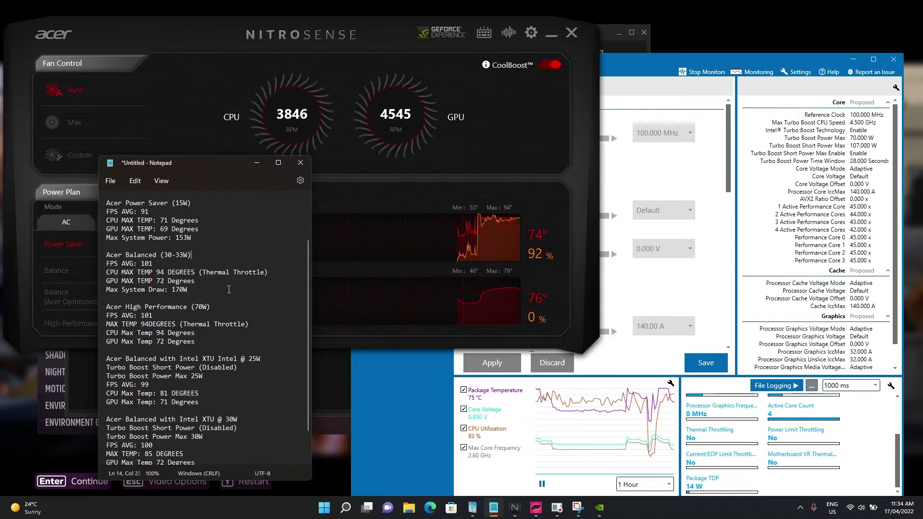
scroll(229, 289, down, 2)
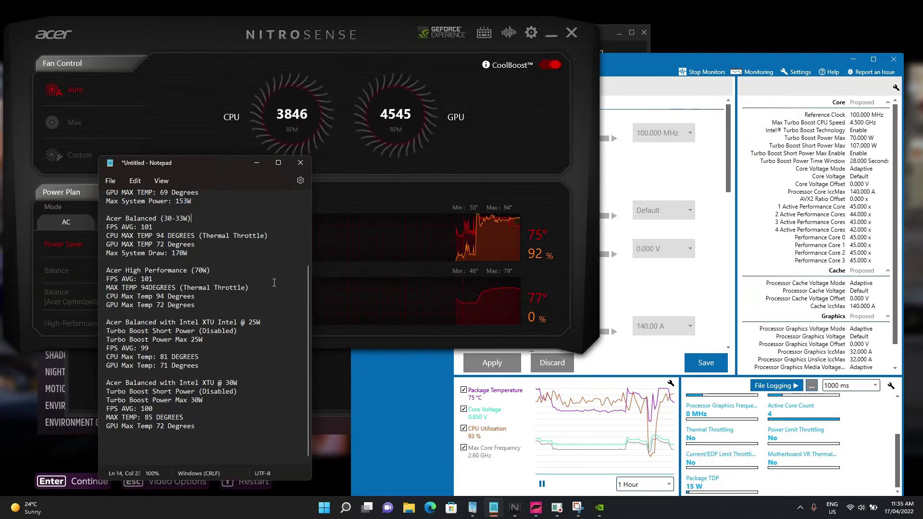
scroll(274, 282, up, 3)
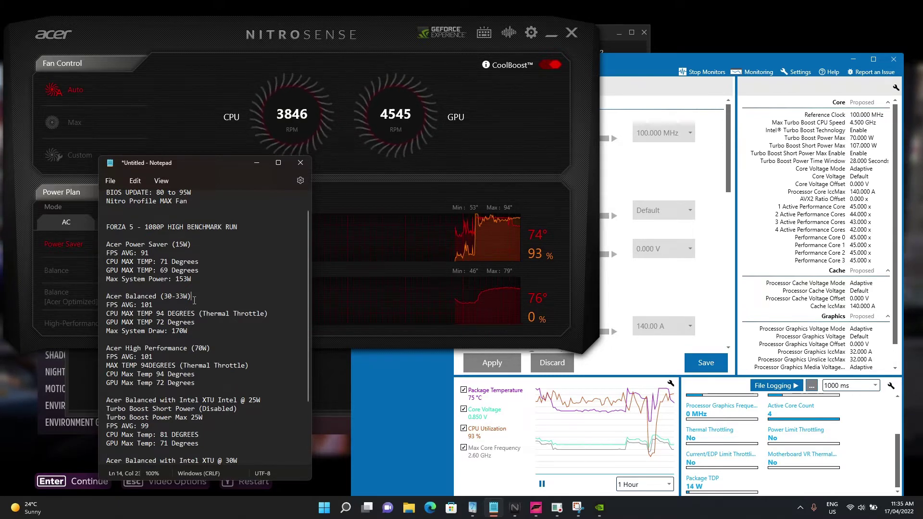
scroll(238, 299, down, 1)
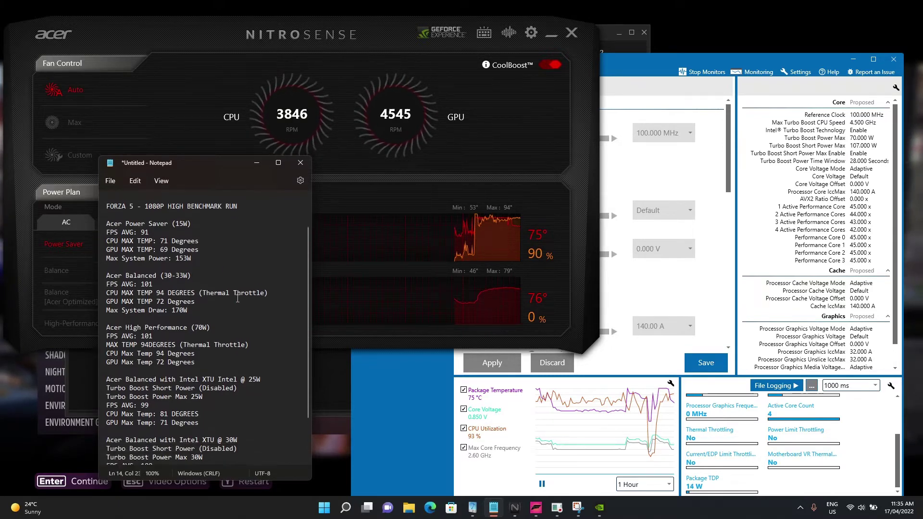
scroll(237, 299, up, 1)
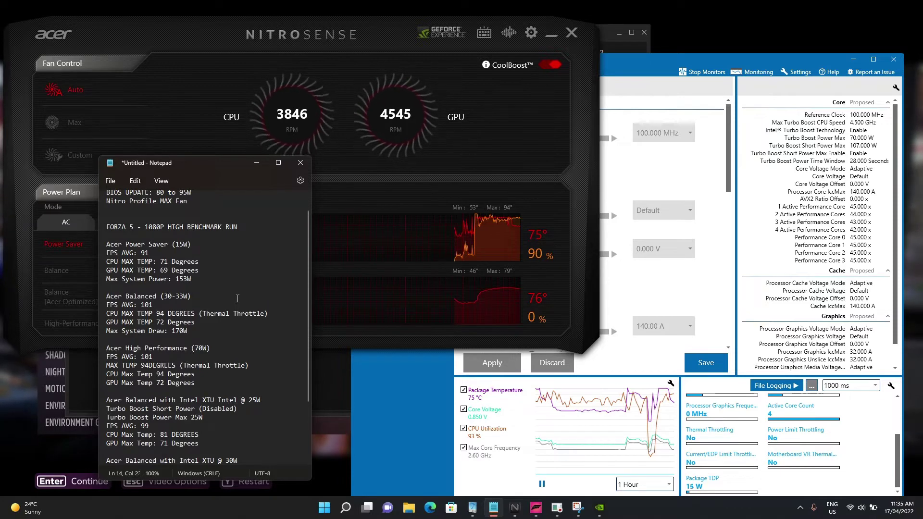
scroll(238, 299, down, 3)
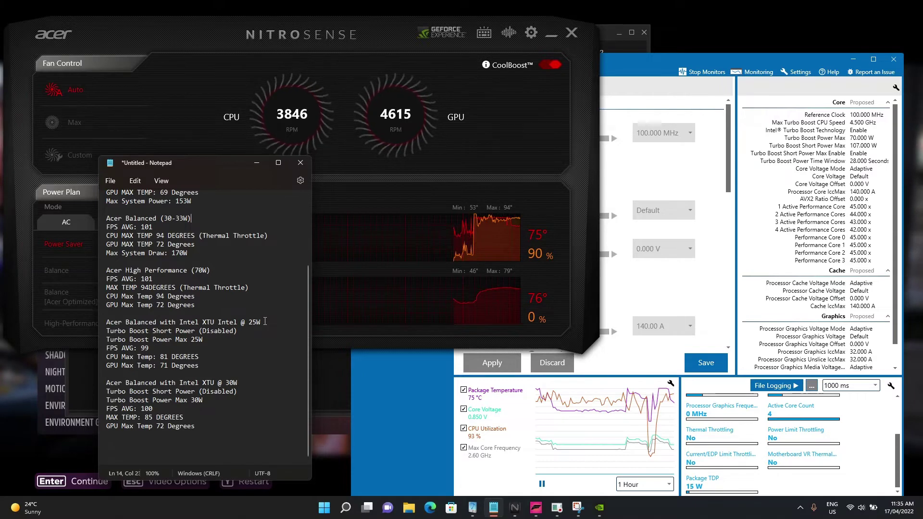
drag(265, 321, 129, 322)
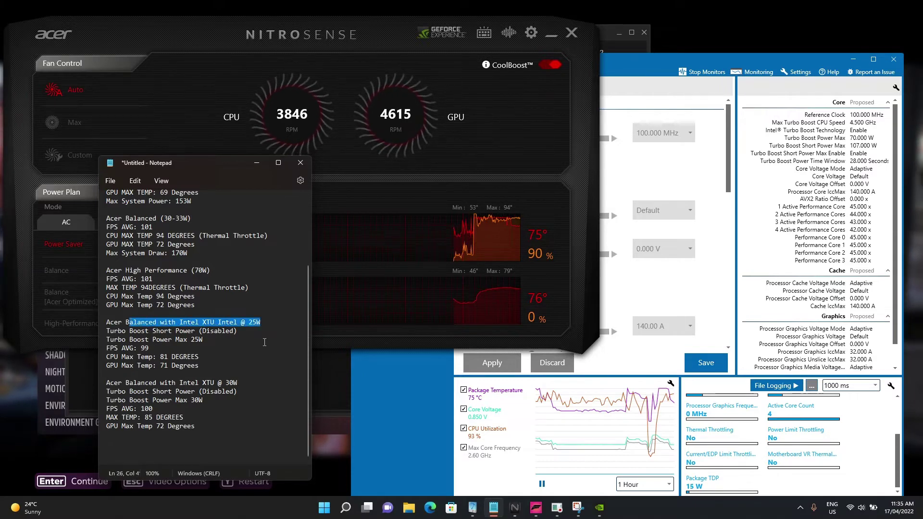
click(244, 342)
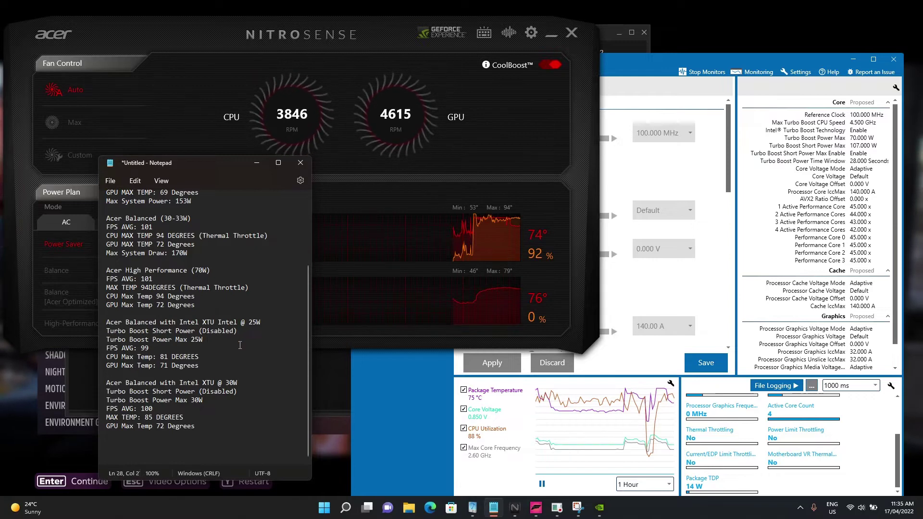
click(168, 351)
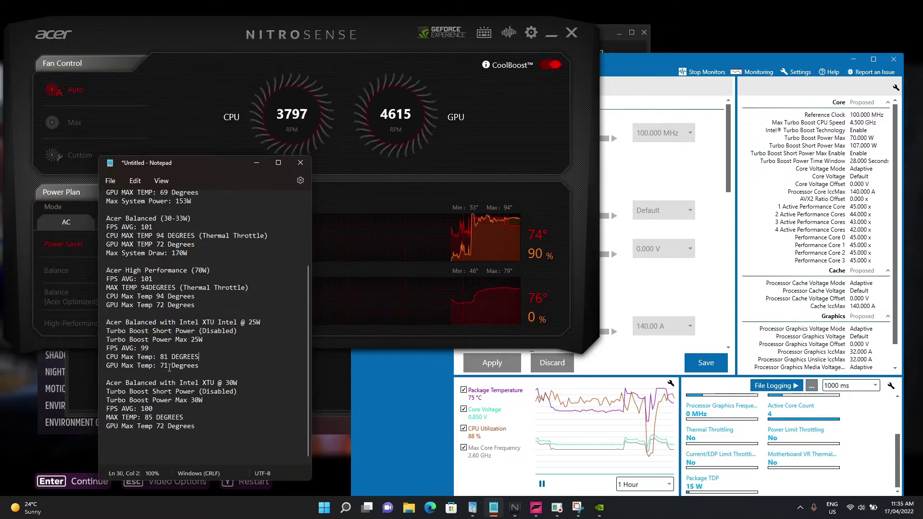
click(208, 366)
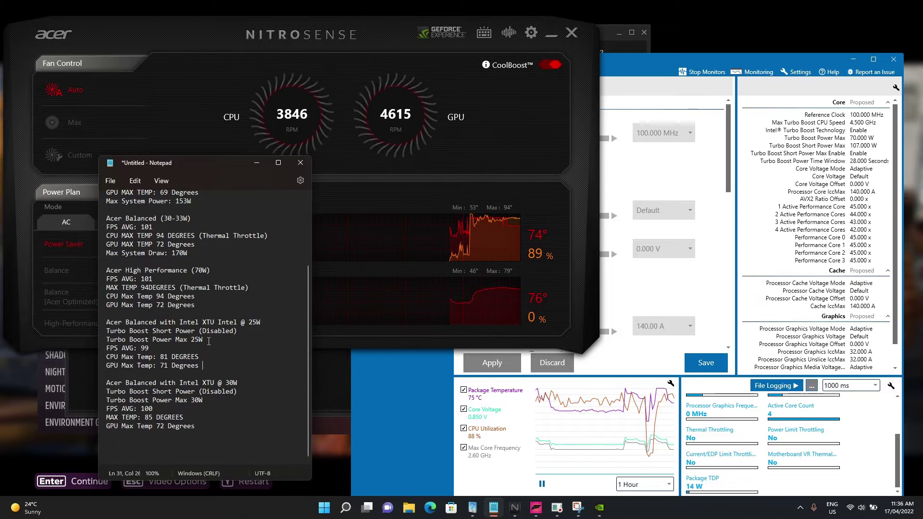
drag(204, 366, 99, 324)
click(216, 365)
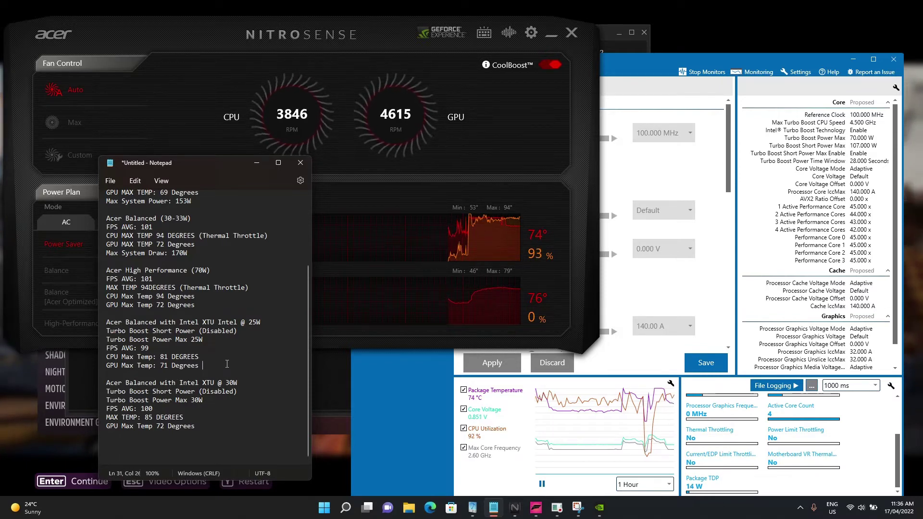
Step: In XTU, disable Short Power Max Enable, pick 25.000 W for Turbo Boost Power Max, and apply
click(676, 178)
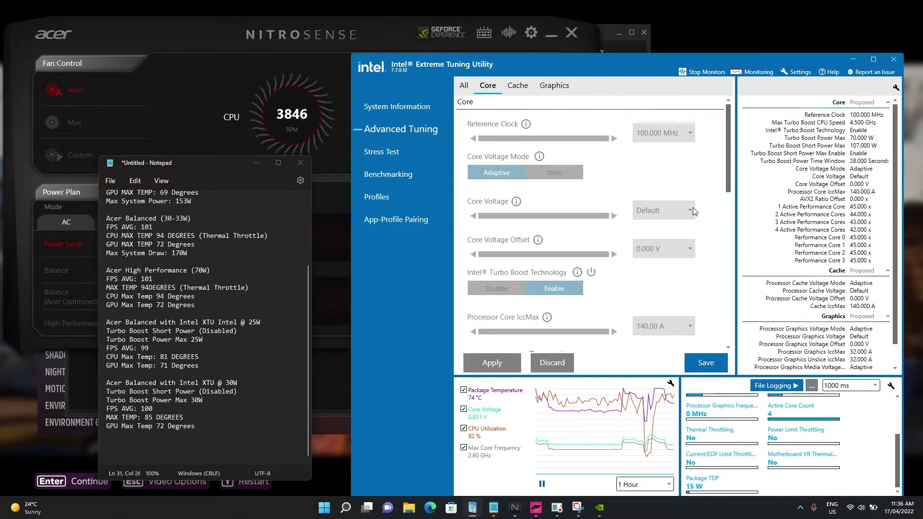
scroll(693, 210, down, 10)
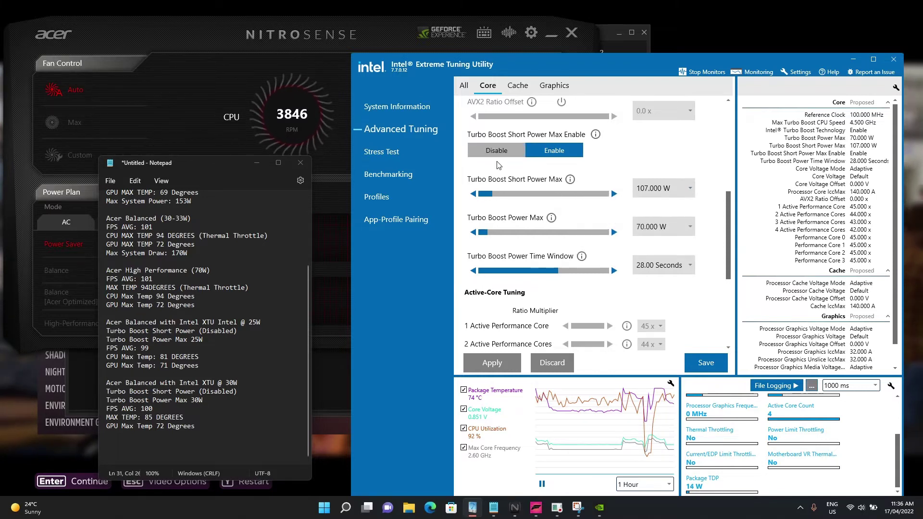
click(498, 152)
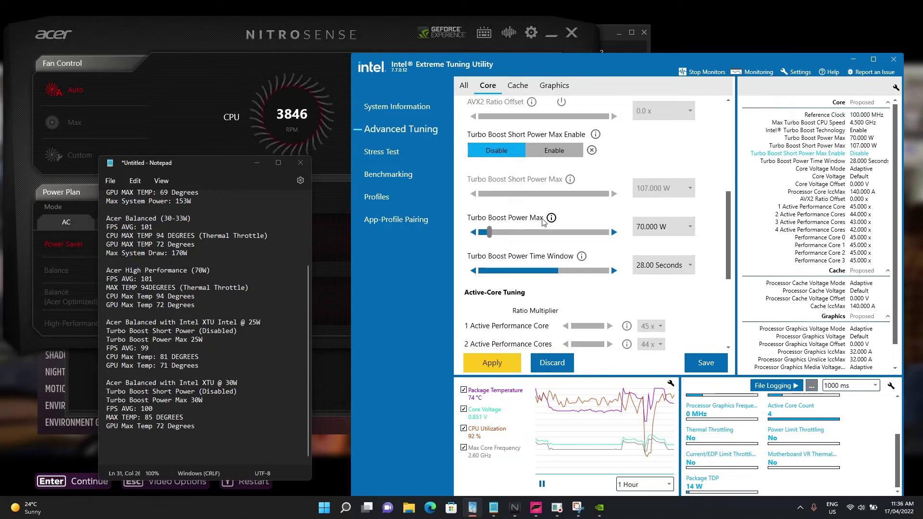
click(668, 229)
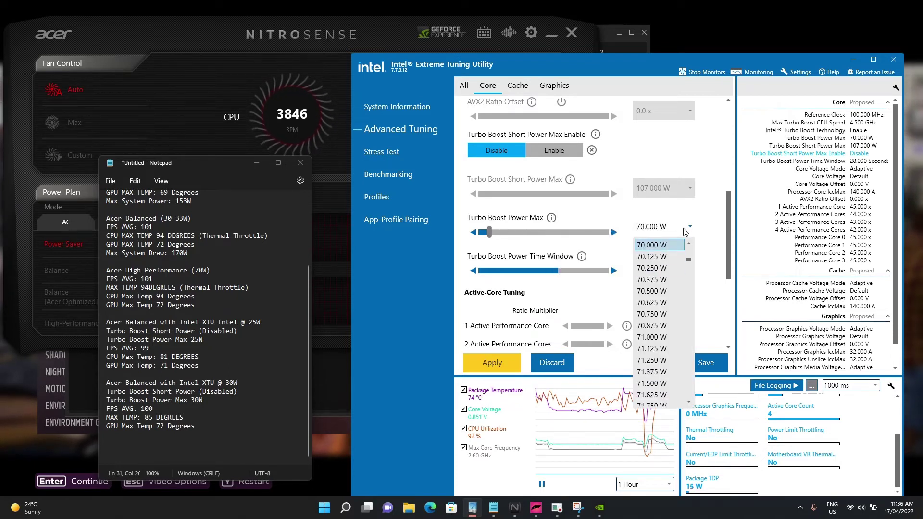
scroll(666, 290, up, 20)
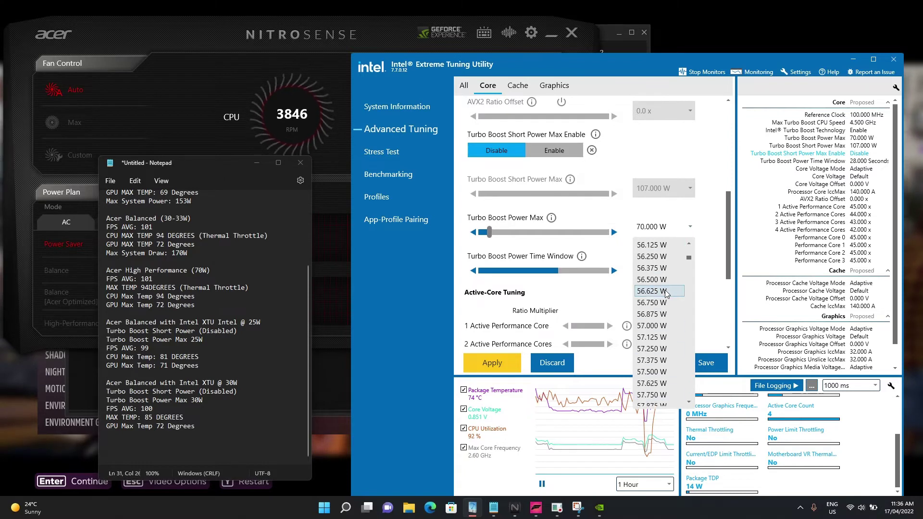
scroll(666, 291, up, 20)
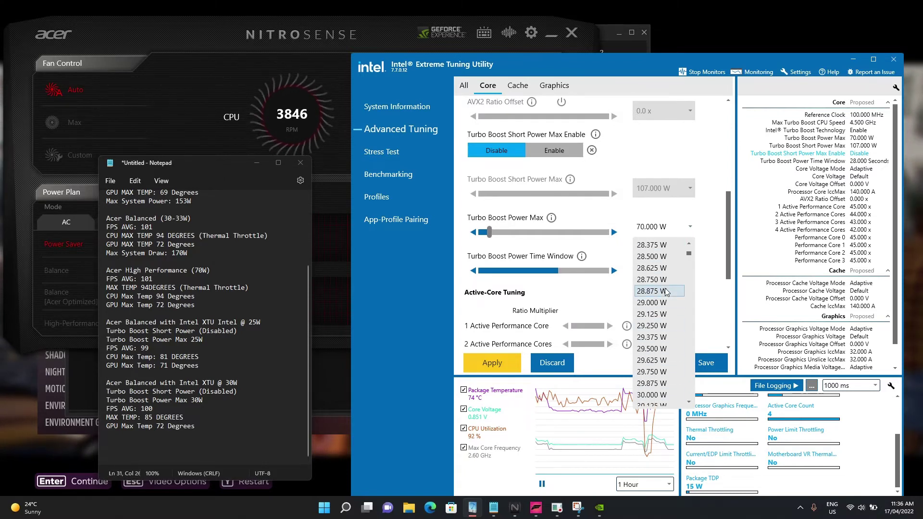
scroll(666, 289, up, 10)
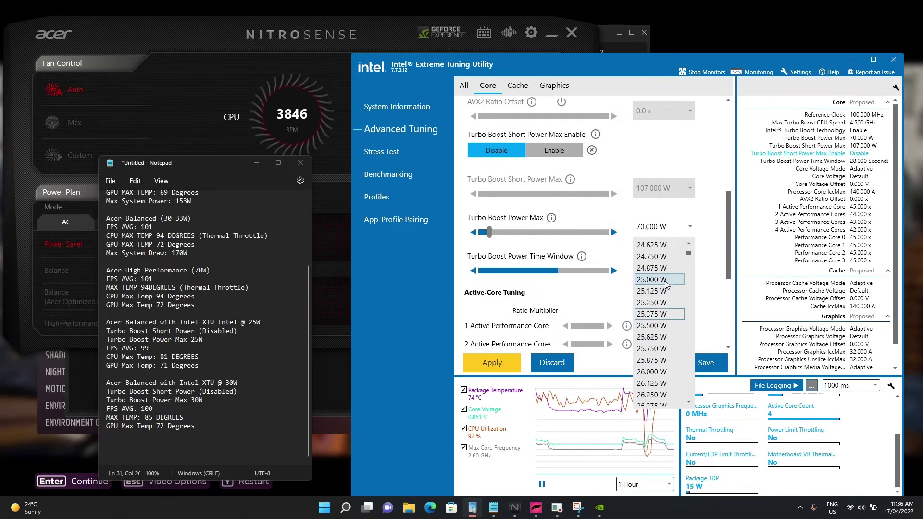
click(666, 281)
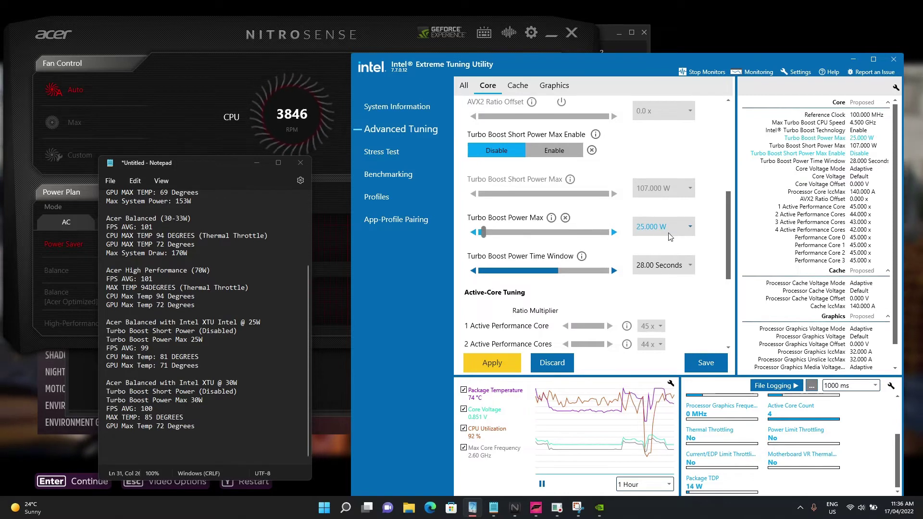
click(495, 364)
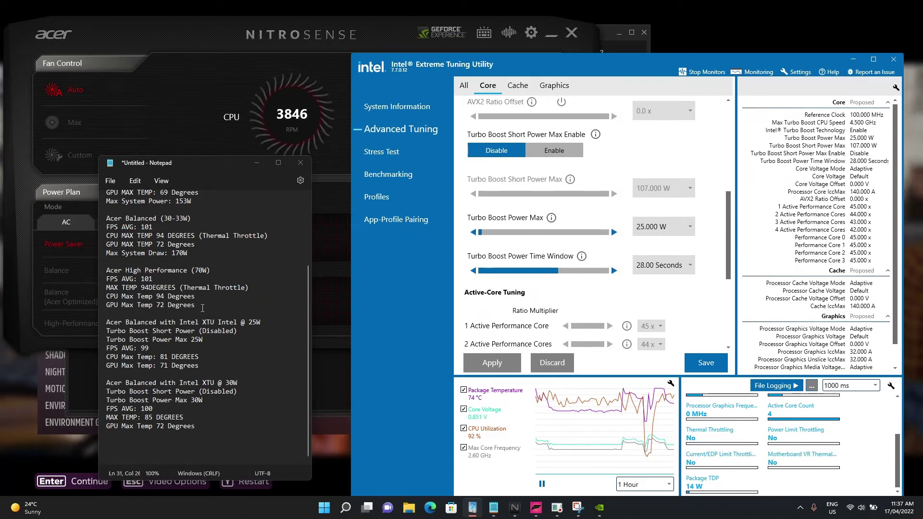
drag(199, 366, 107, 323)
click(197, 360)
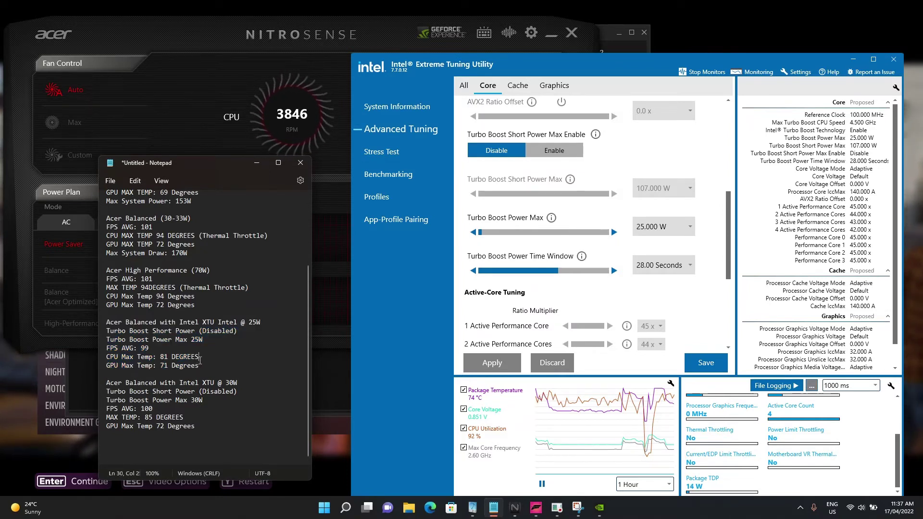
drag(153, 350, 142, 348)
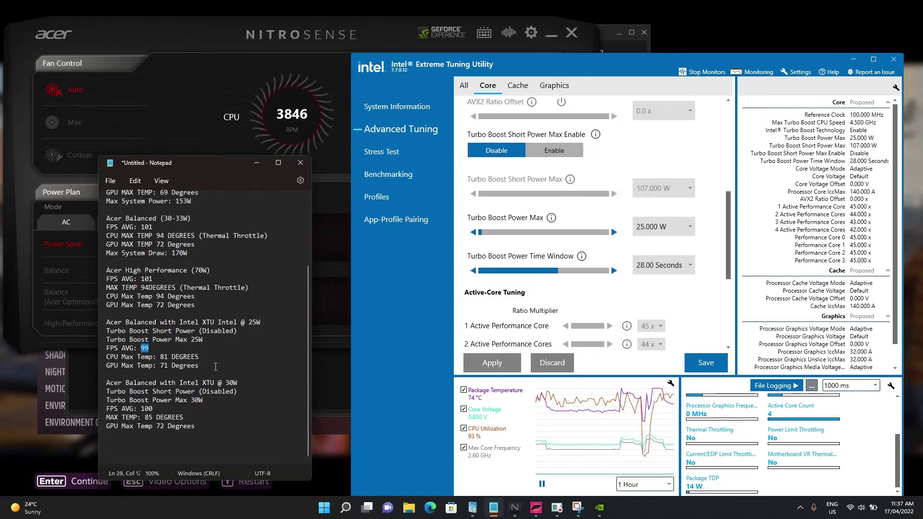
key(Left)
click(145, 348)
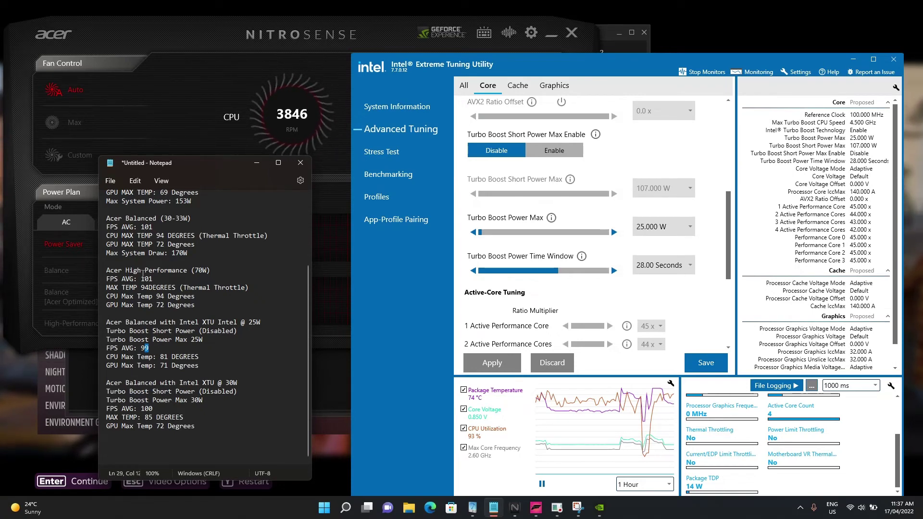
scroll(153, 295, up, 3)
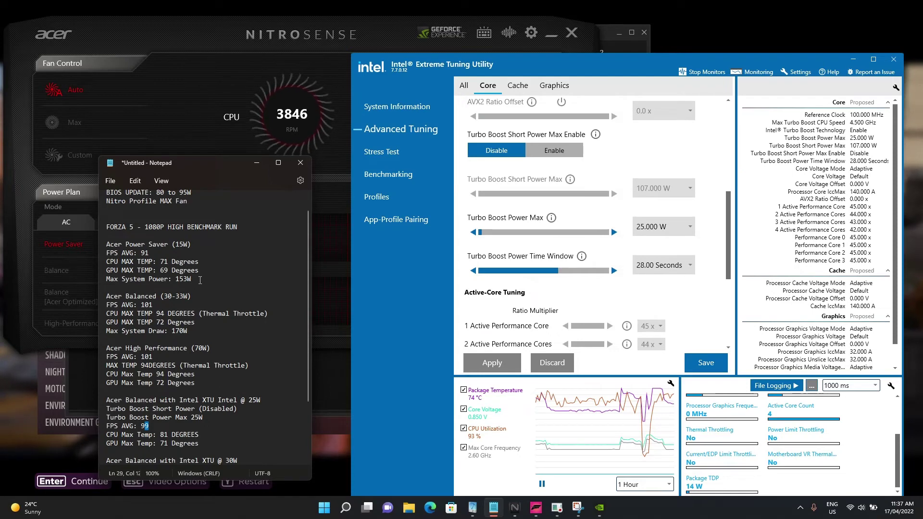
drag(200, 280, 110, 244)
click(184, 250)
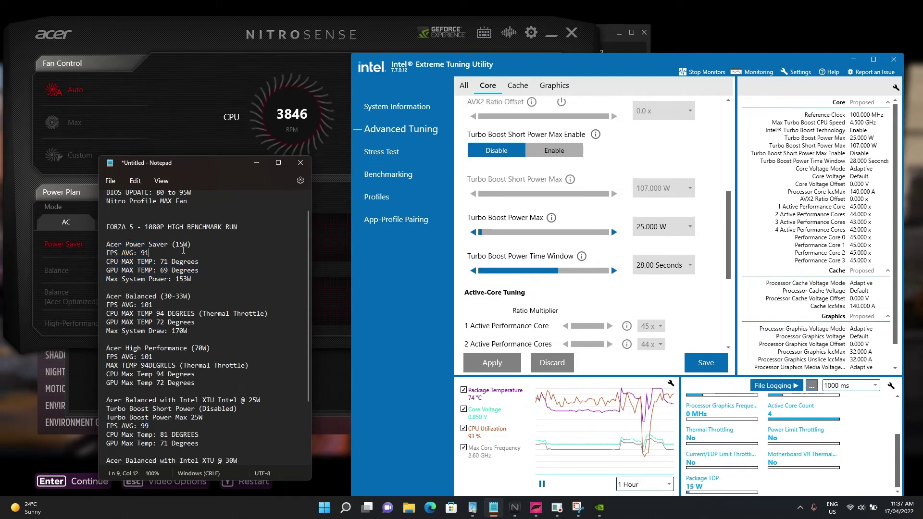
scroll(183, 250, down, 2)
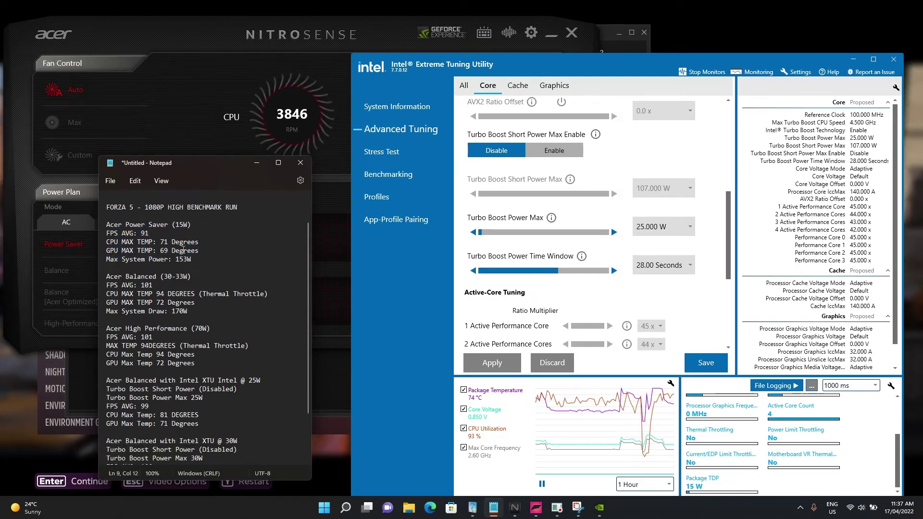
scroll(183, 250, down, 1)
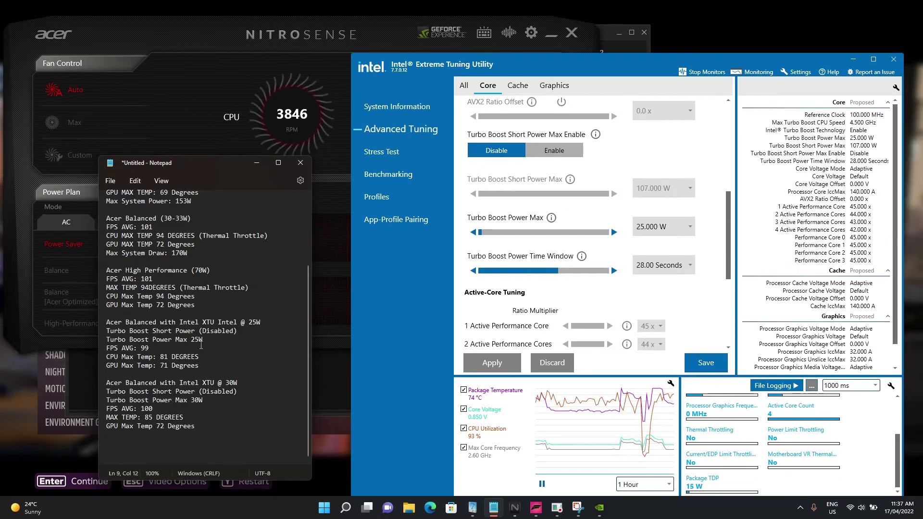
drag(106, 326, 262, 326)
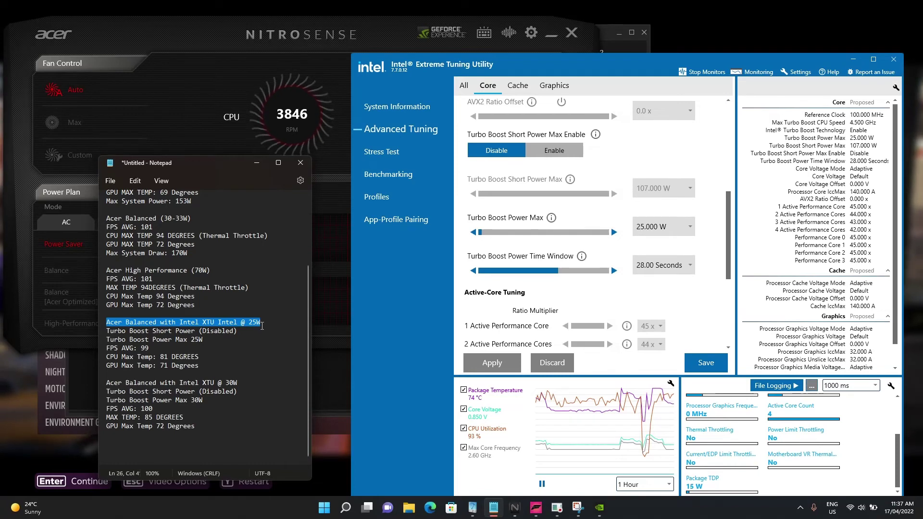
drag(262, 327, 201, 356)
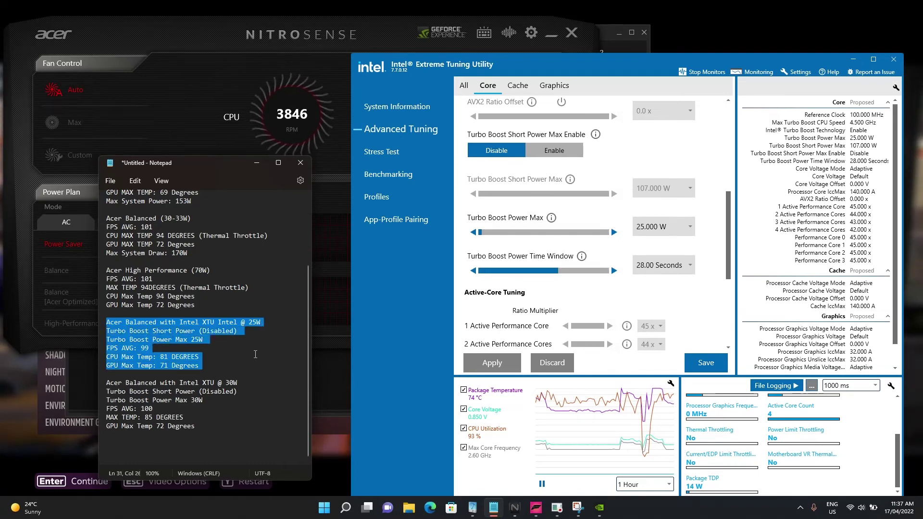
click(200, 356)
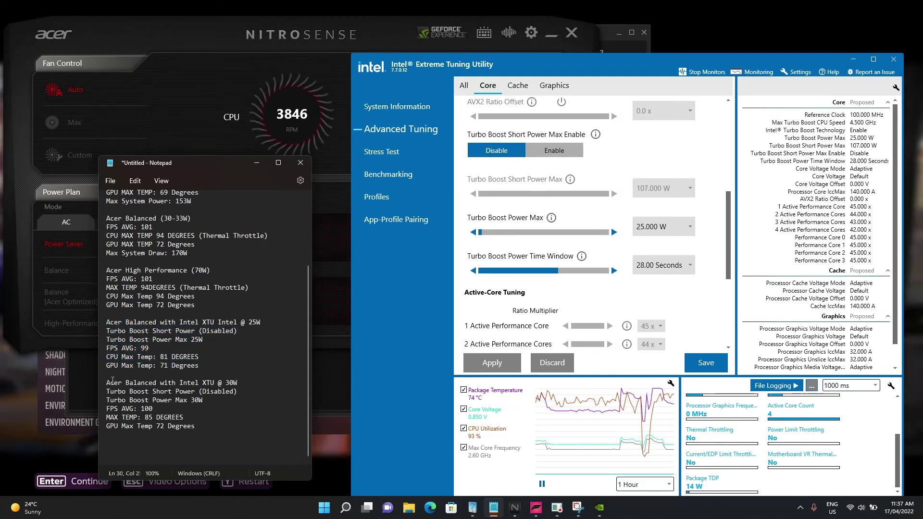
drag(241, 382, 107, 382)
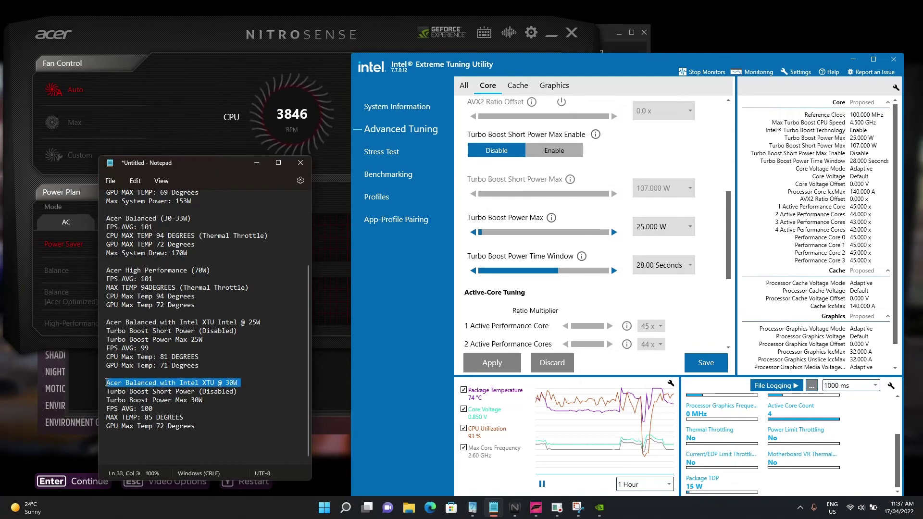
click(204, 417)
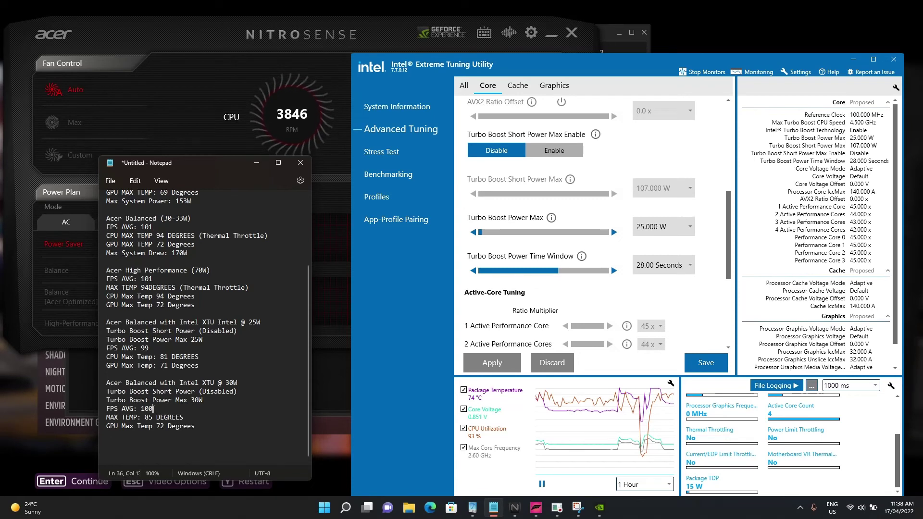
drag(154, 409, 141, 409)
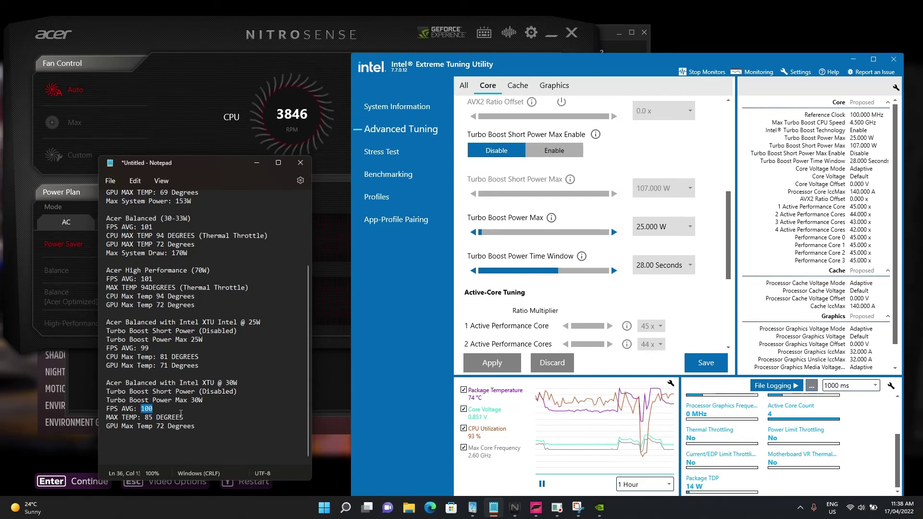
click(181, 417)
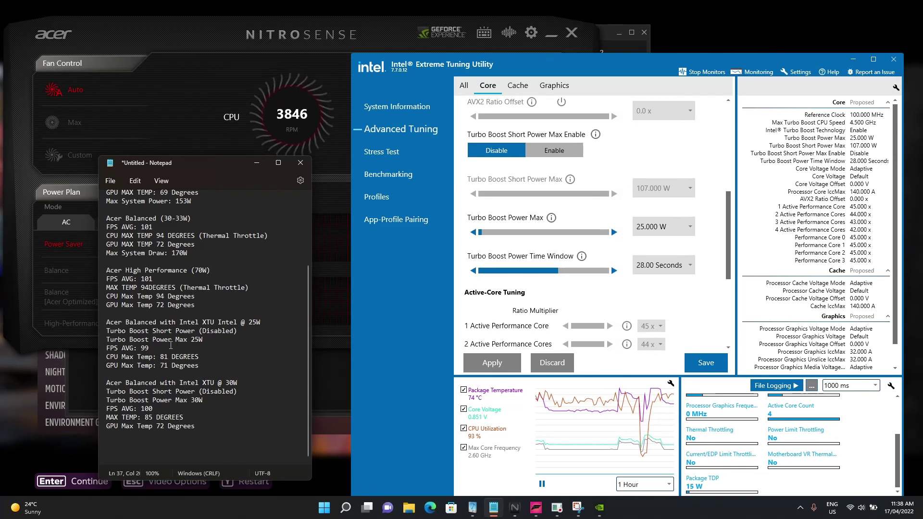
drag(205, 363, 137, 339)
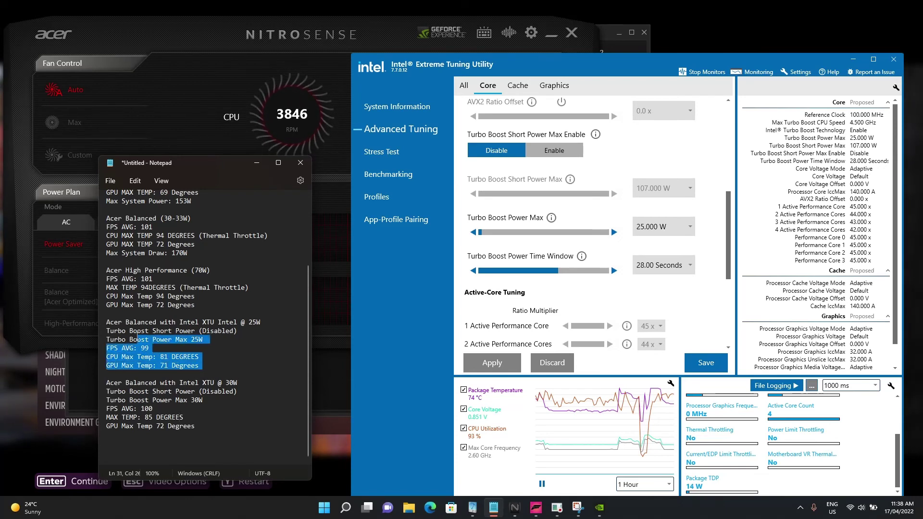
click(238, 363)
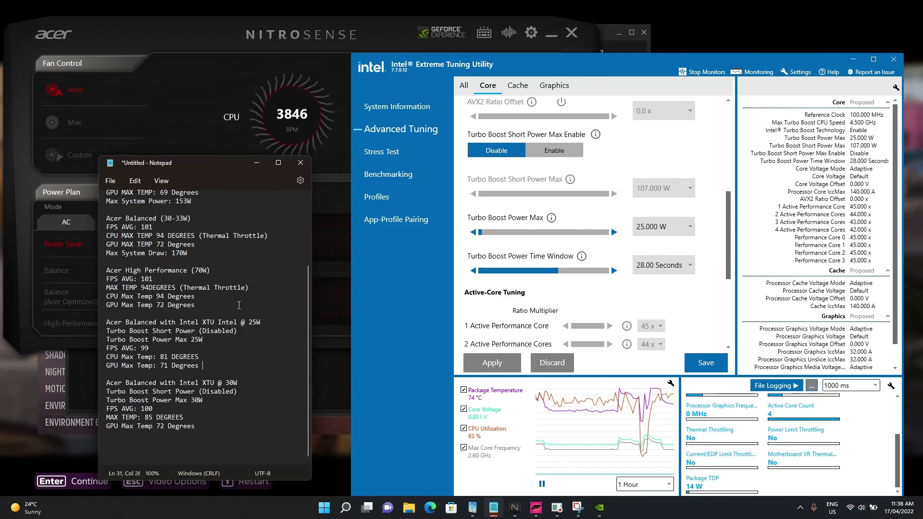
scroll(248, 315, up, 2)
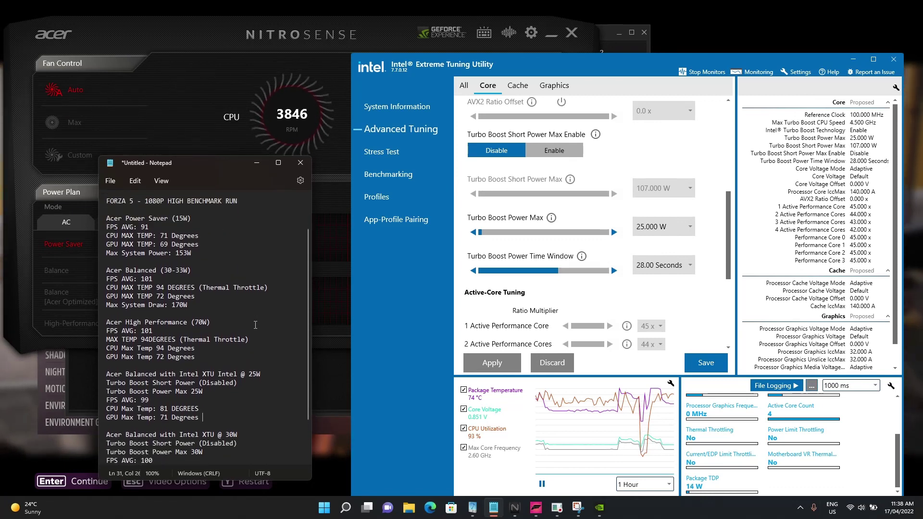
scroll(255, 325, down, 1)
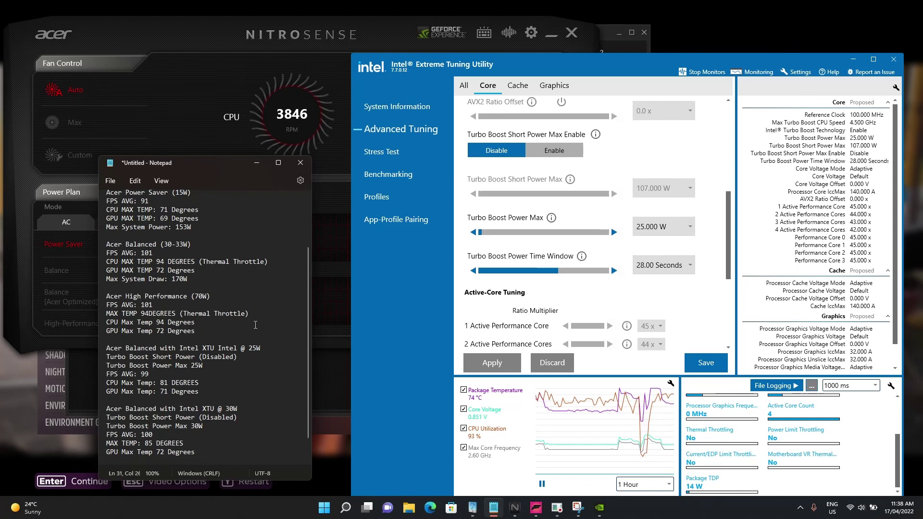
scroll(226, 302, down, 1)
scroll(183, 279, up, 1)
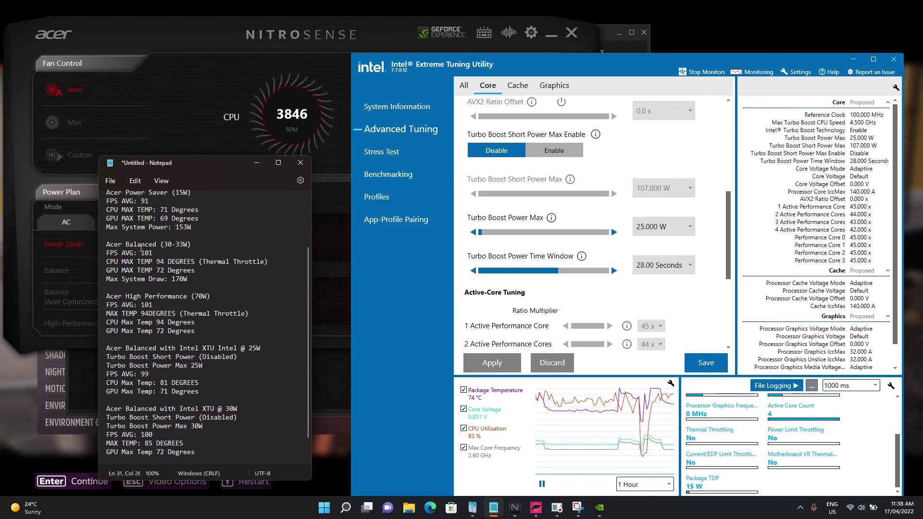